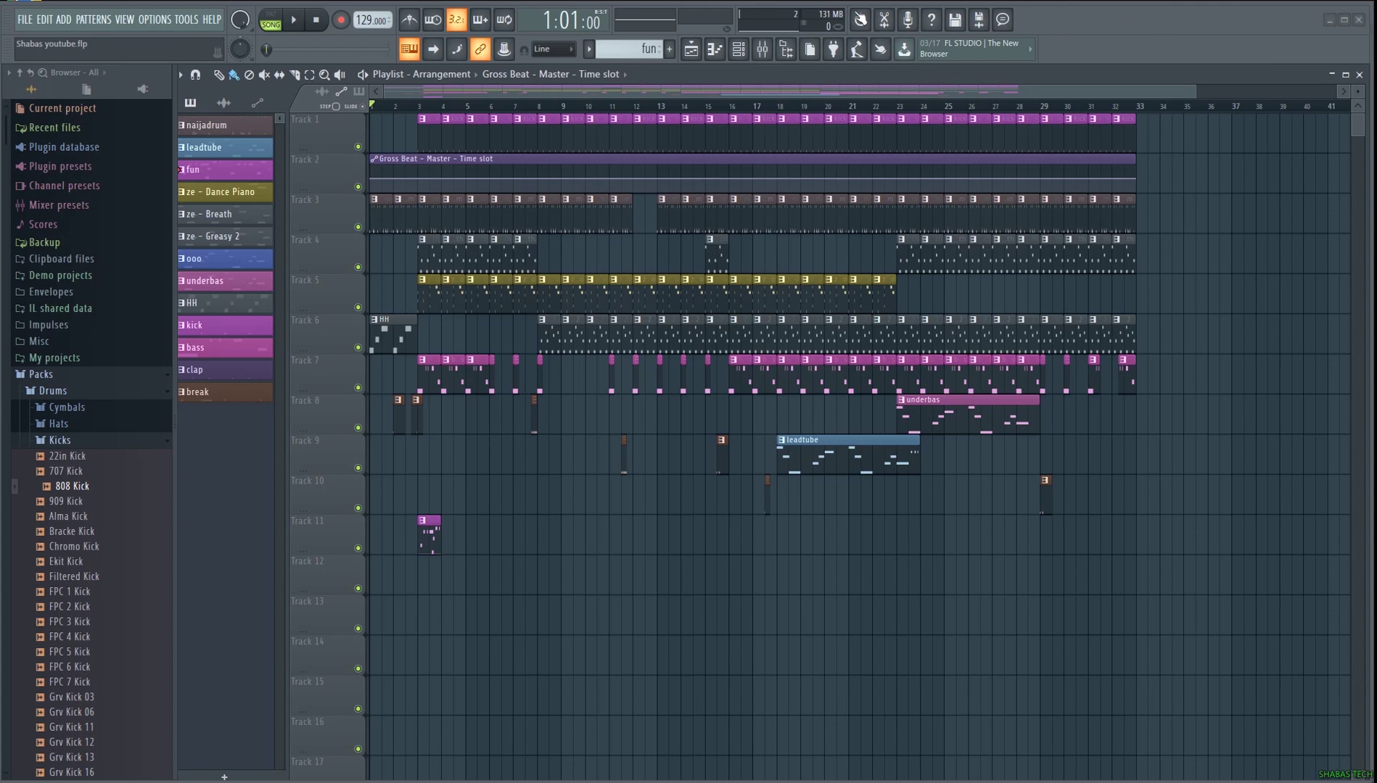
# Start song playback and bring up the File > Export formats list
pyautogui.click(297, 22)
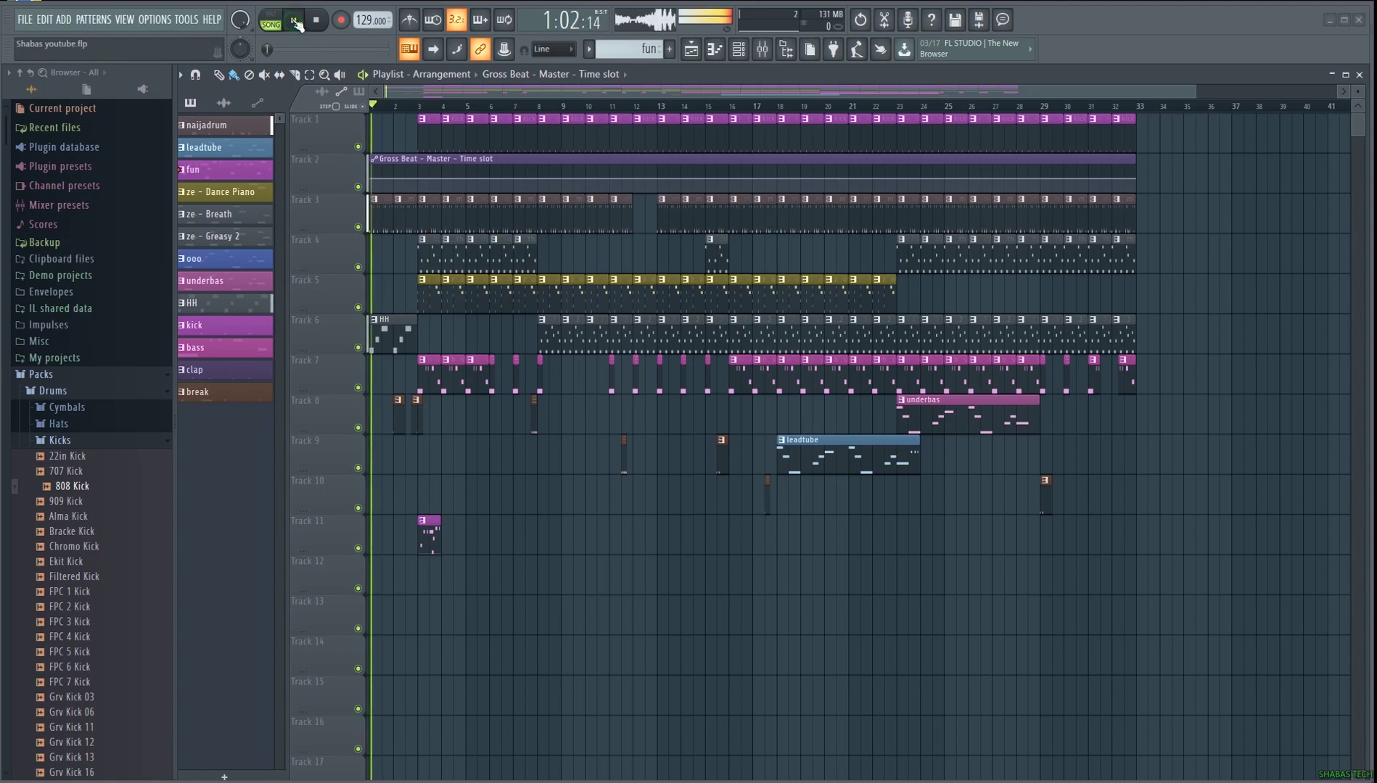
pyautogui.click(27, 18)
pyautogui.moveTo(64, 145)
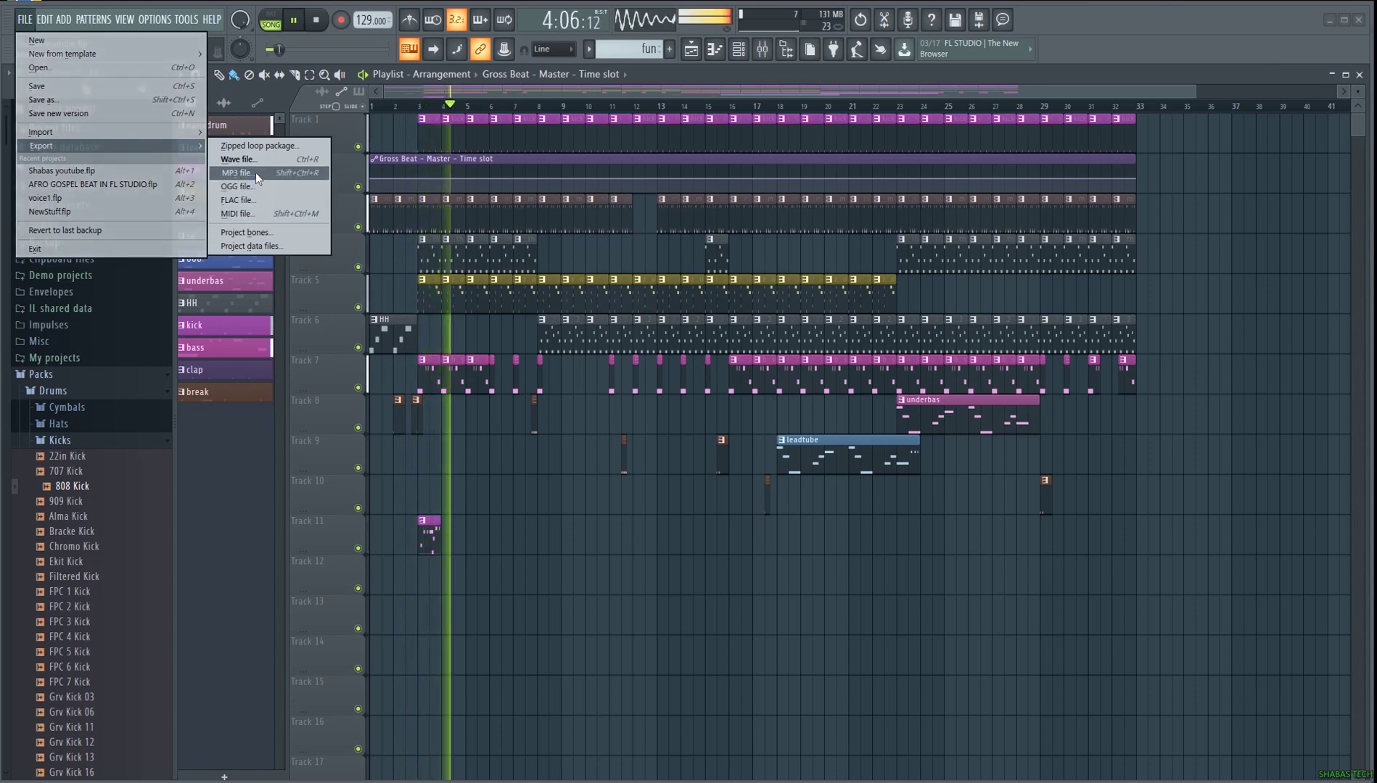
# Export as MP3, keeping the file name 'Shabas youtube', and save
pyautogui.click(255, 173)
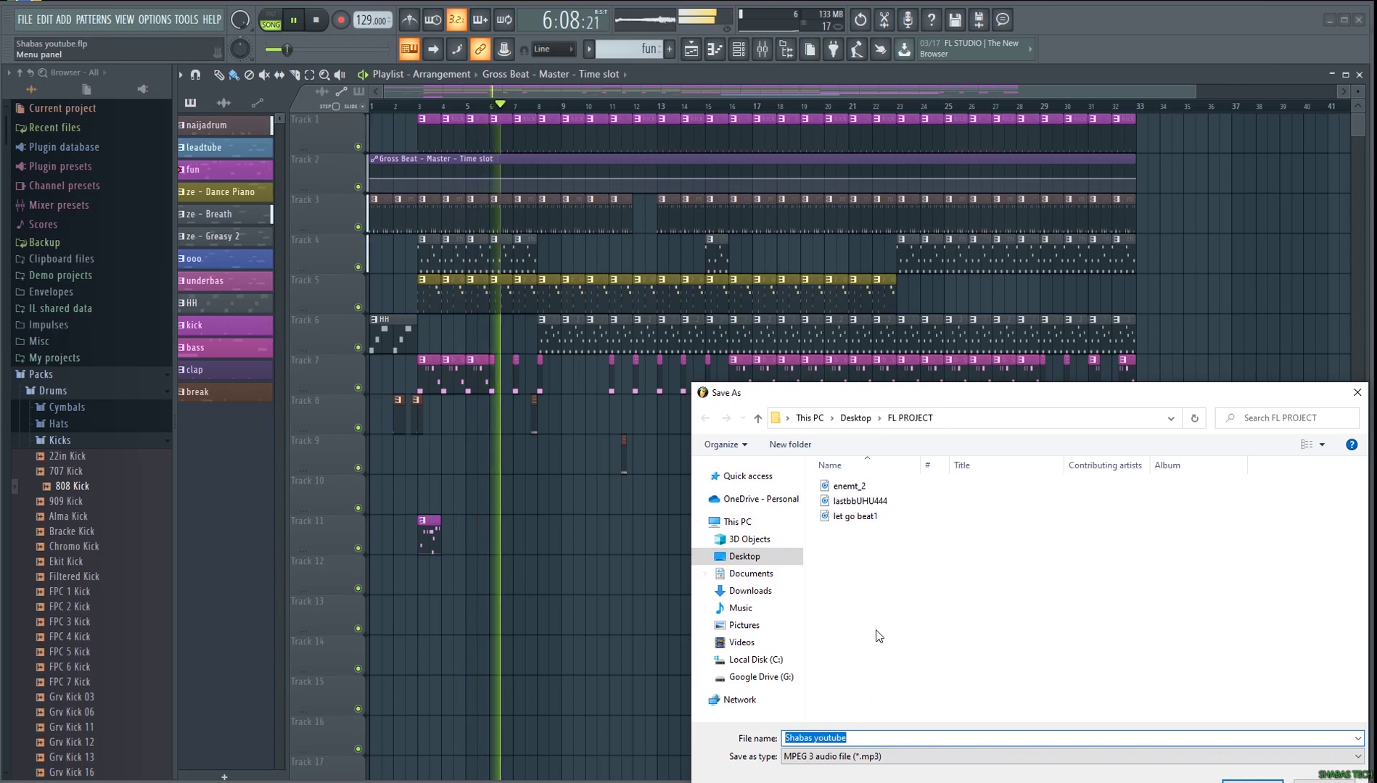
pyautogui.click(857, 738)
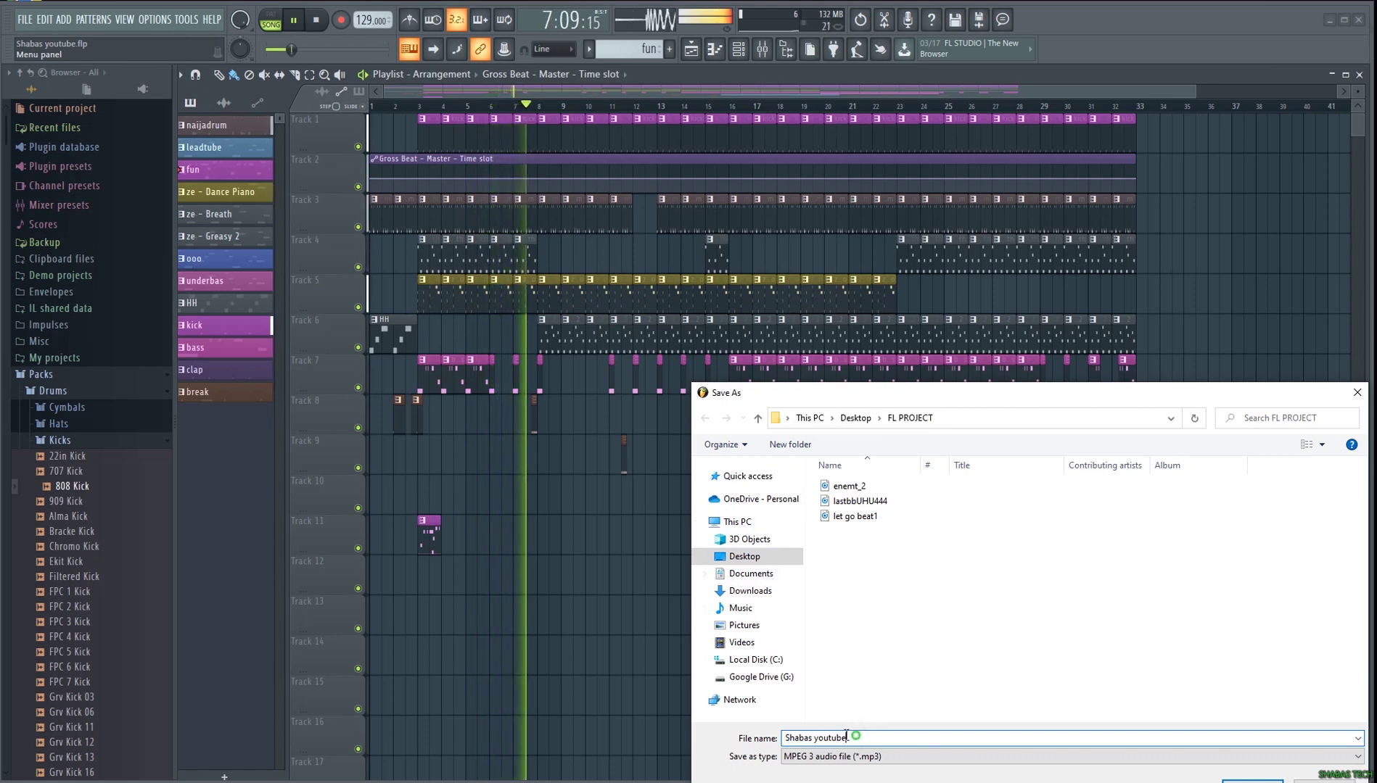
pyautogui.hotkey('ctrl', 'a')
pyautogui.click(871, 741)
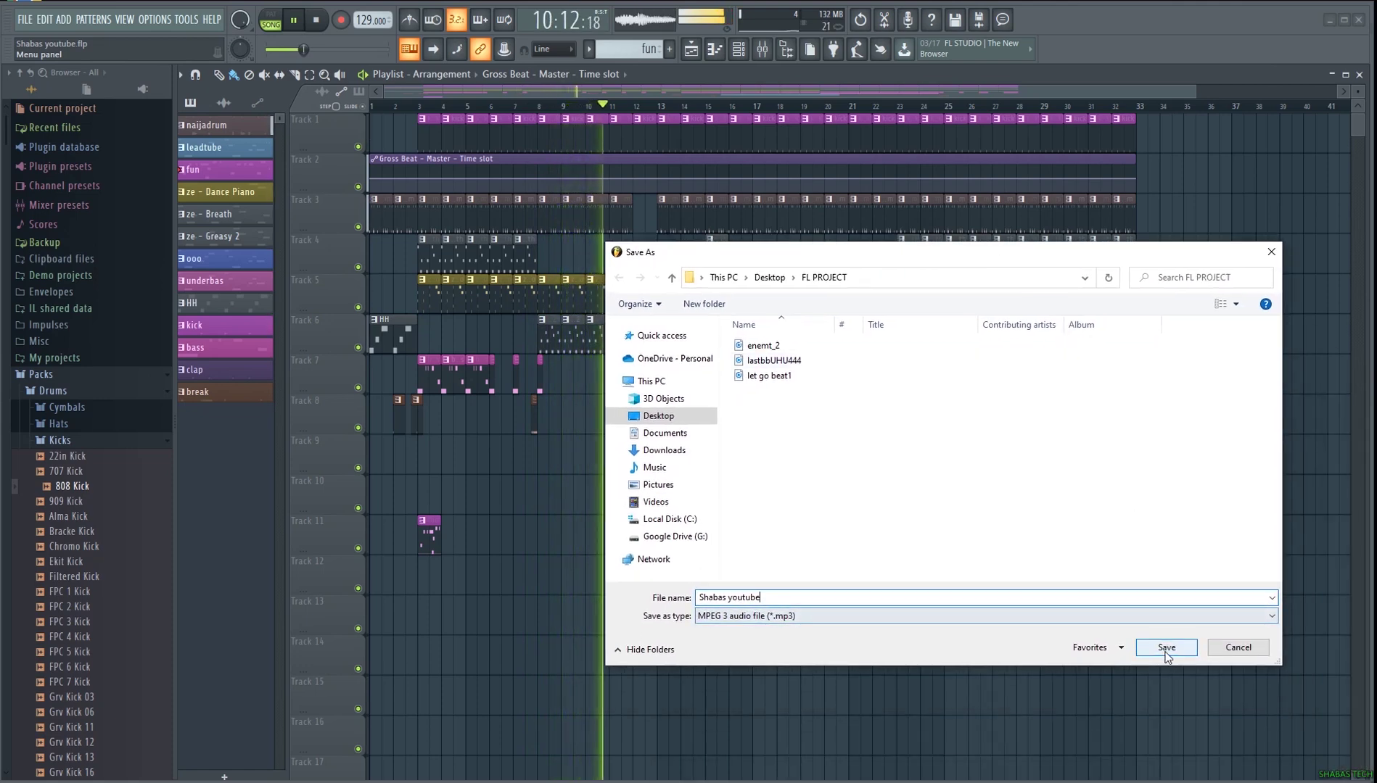
pyautogui.click(1166, 647)
# Set the render dialog's Resampling to 512-point sinc
pyautogui.click(811, 453)
pyautogui.click(785, 453)
pyautogui.click(646, 475)
pyautogui.click(636, 634)
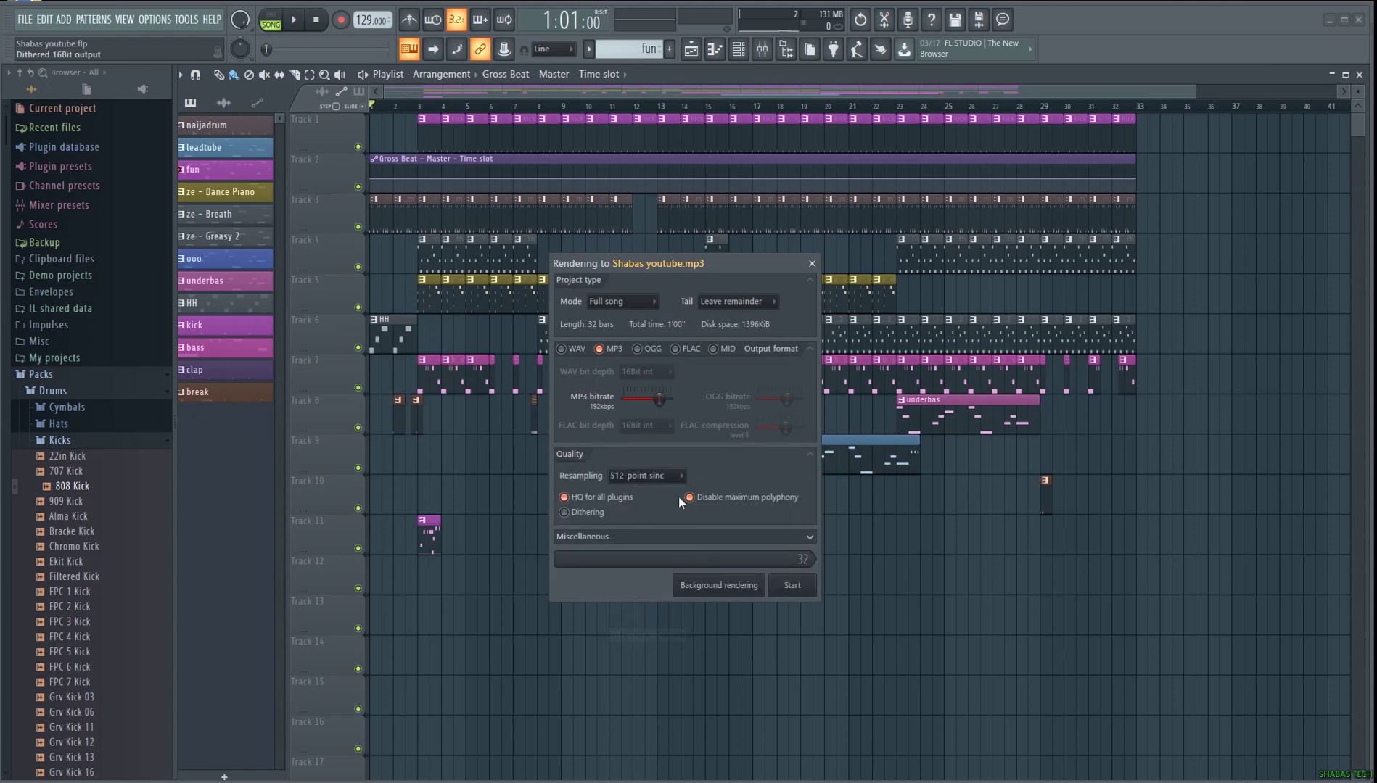
# Render the MP3, then load the other saved project with its mixer and Parametric EQ
pyautogui.click(793, 586)
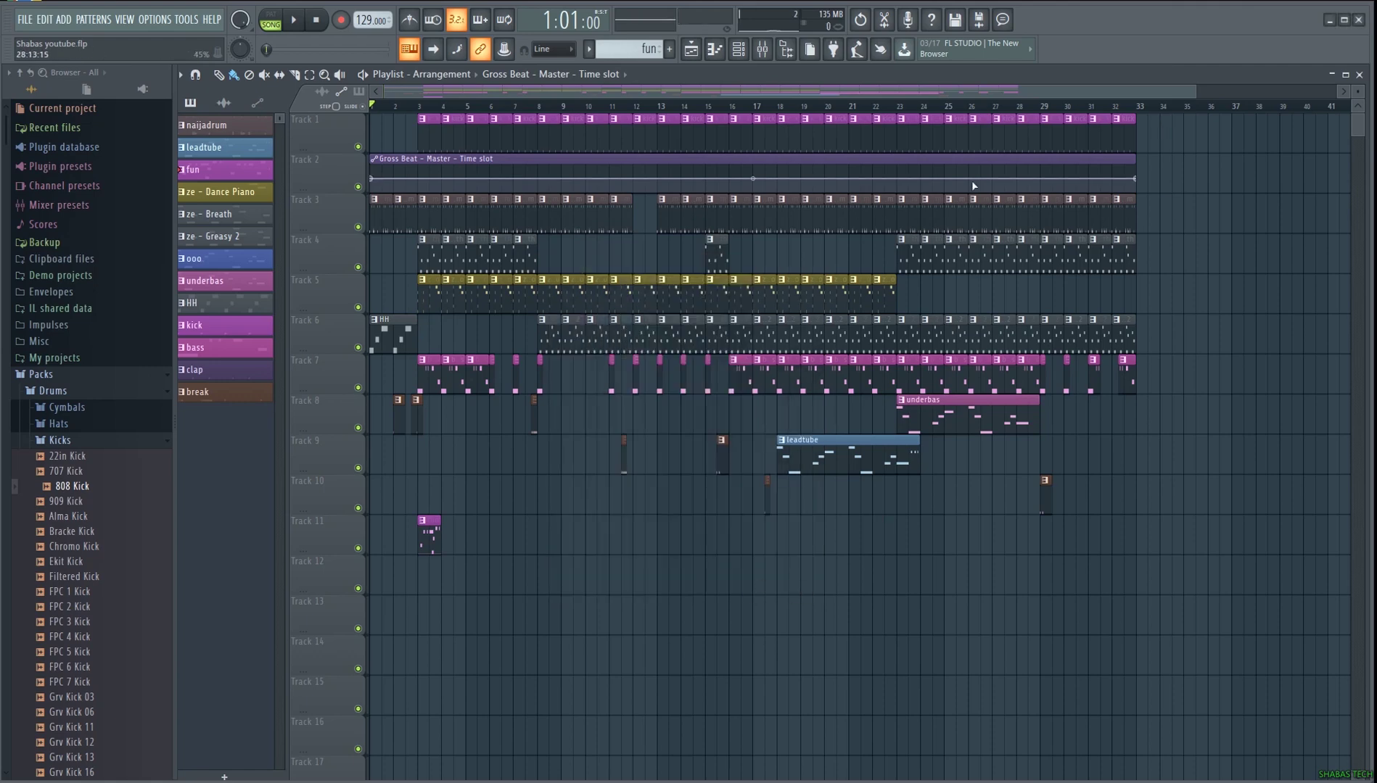
pyautogui.click(24, 20)
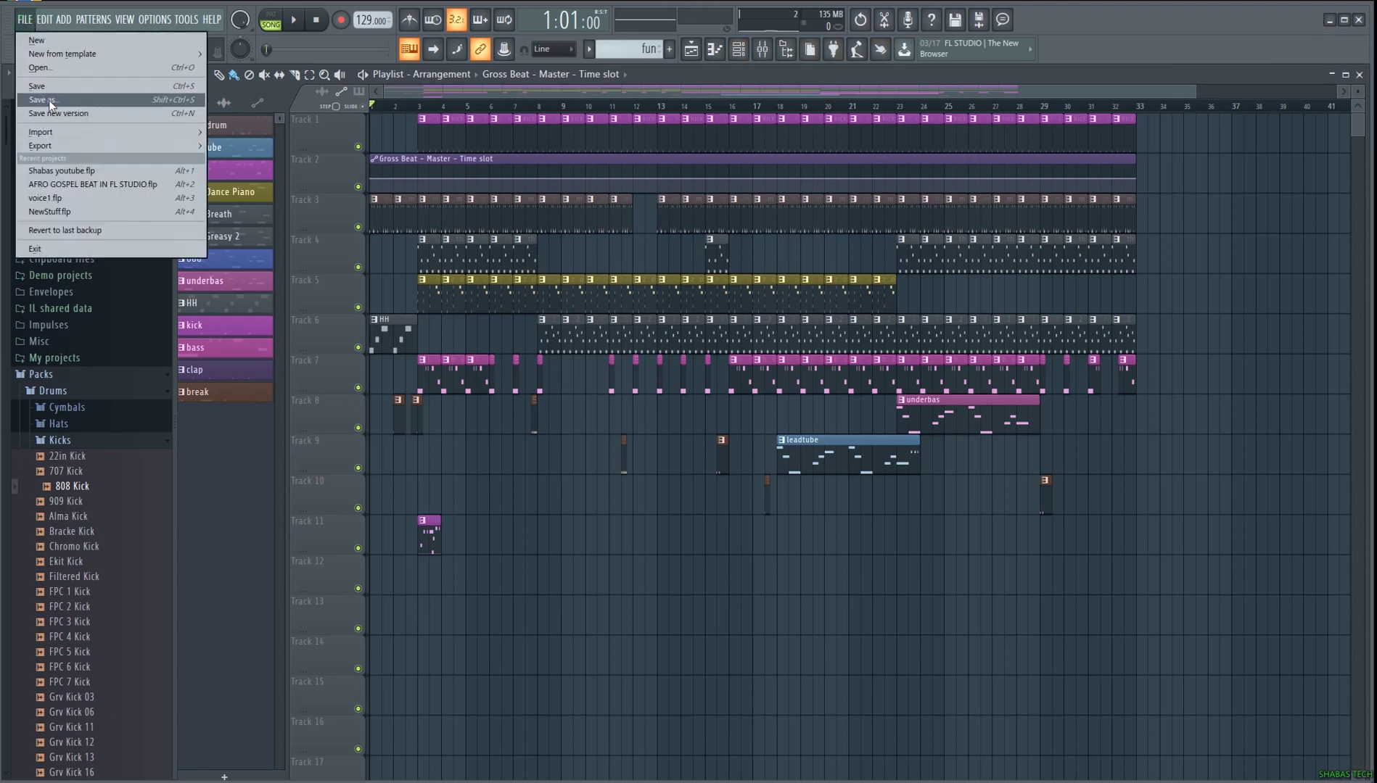
pyautogui.click(62, 170)
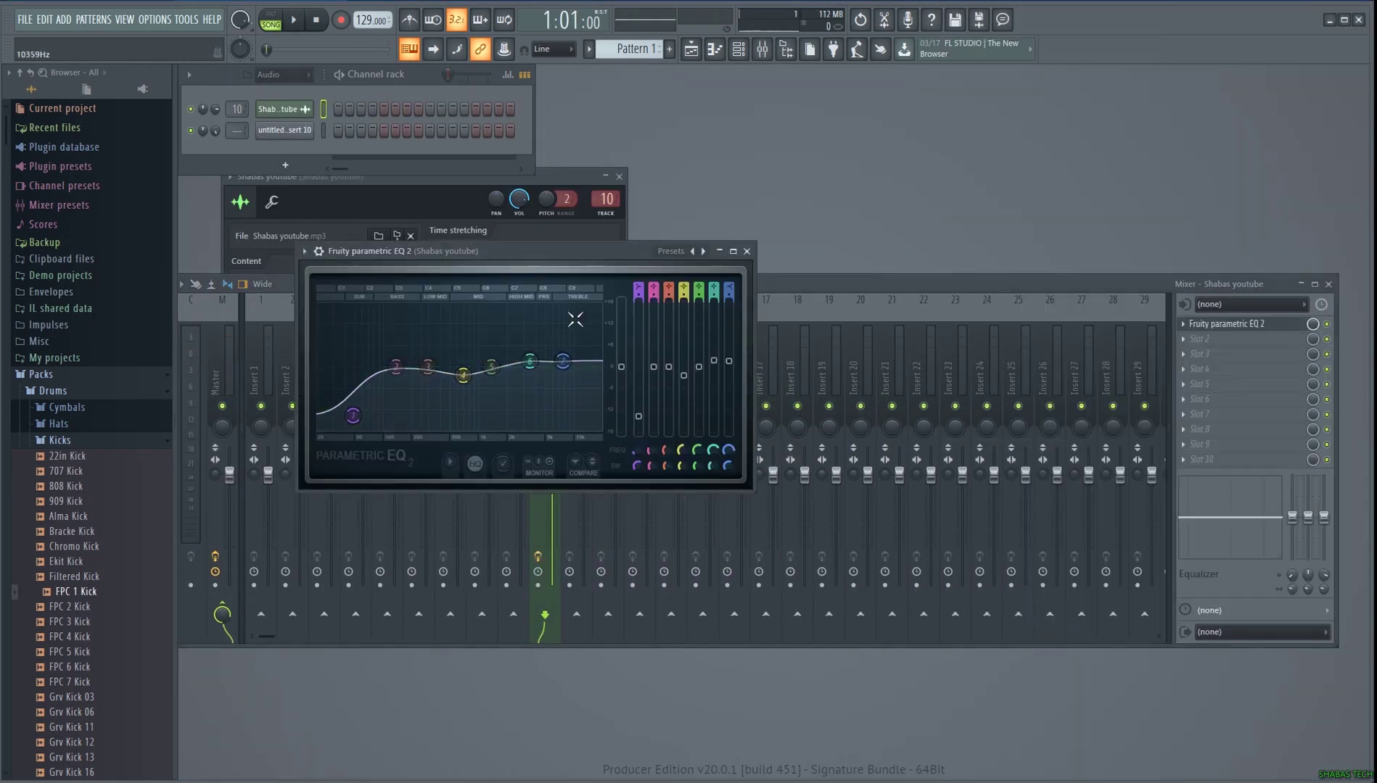
# Reshape the EQ's low-end band, close the EQ, and bring up the Playlist
pyautogui.moveTo(353, 416); pyautogui.dragTo(367, 367)
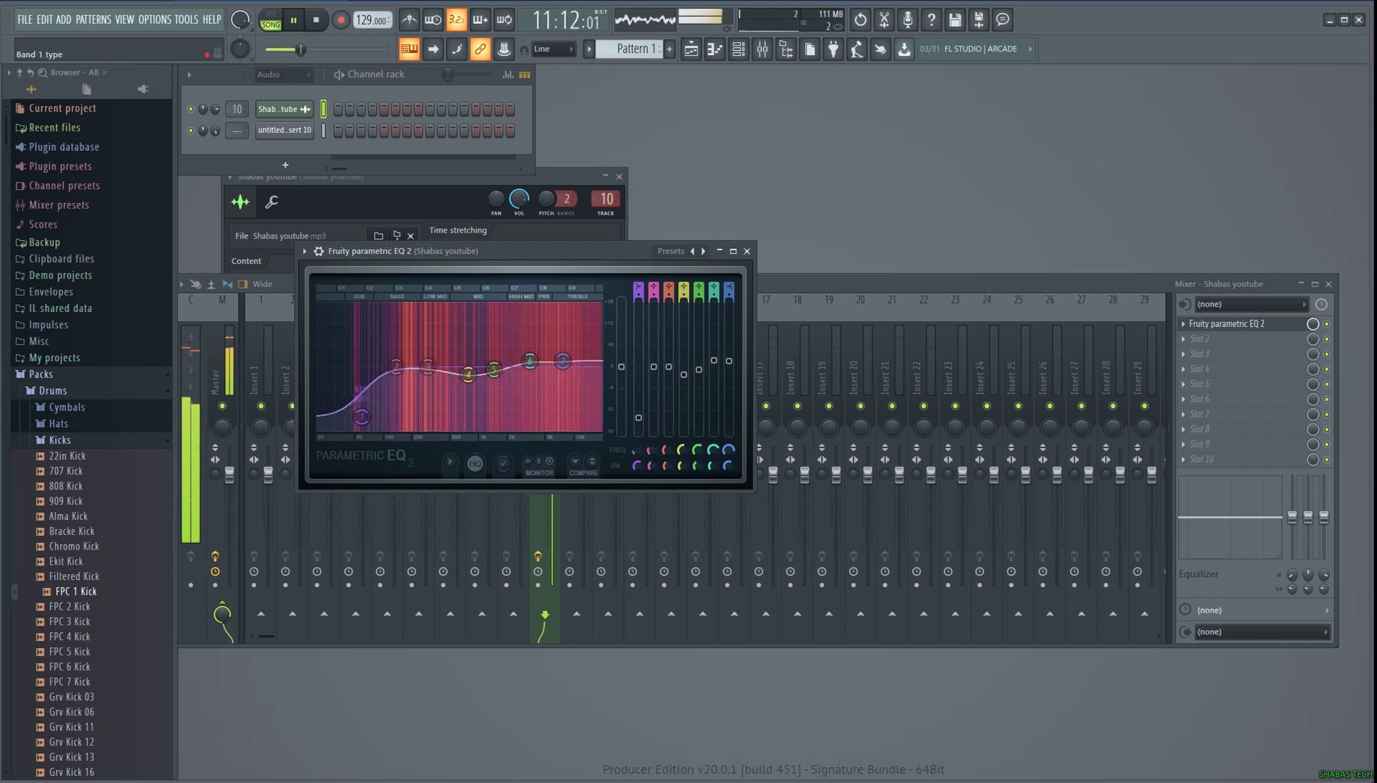
pyautogui.click(749, 253)
pyautogui.click(1226, 338)
pyautogui.click(1006, 550)
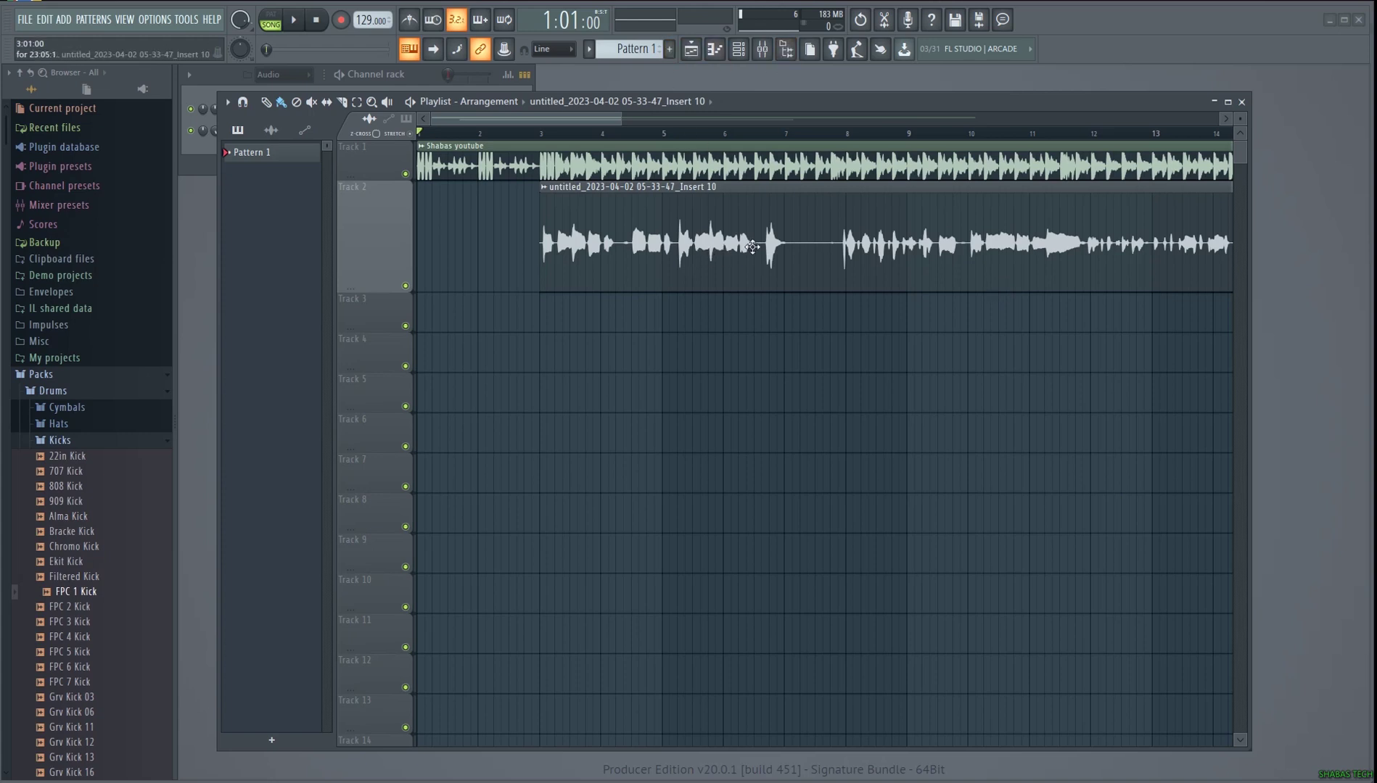
pyautogui.moveTo(595, 119); pyautogui.dragTo(585, 138)
# Play the vocal arrangement from bar 8, stop, and place the song position near bar 10
pyautogui.click(297, 24)
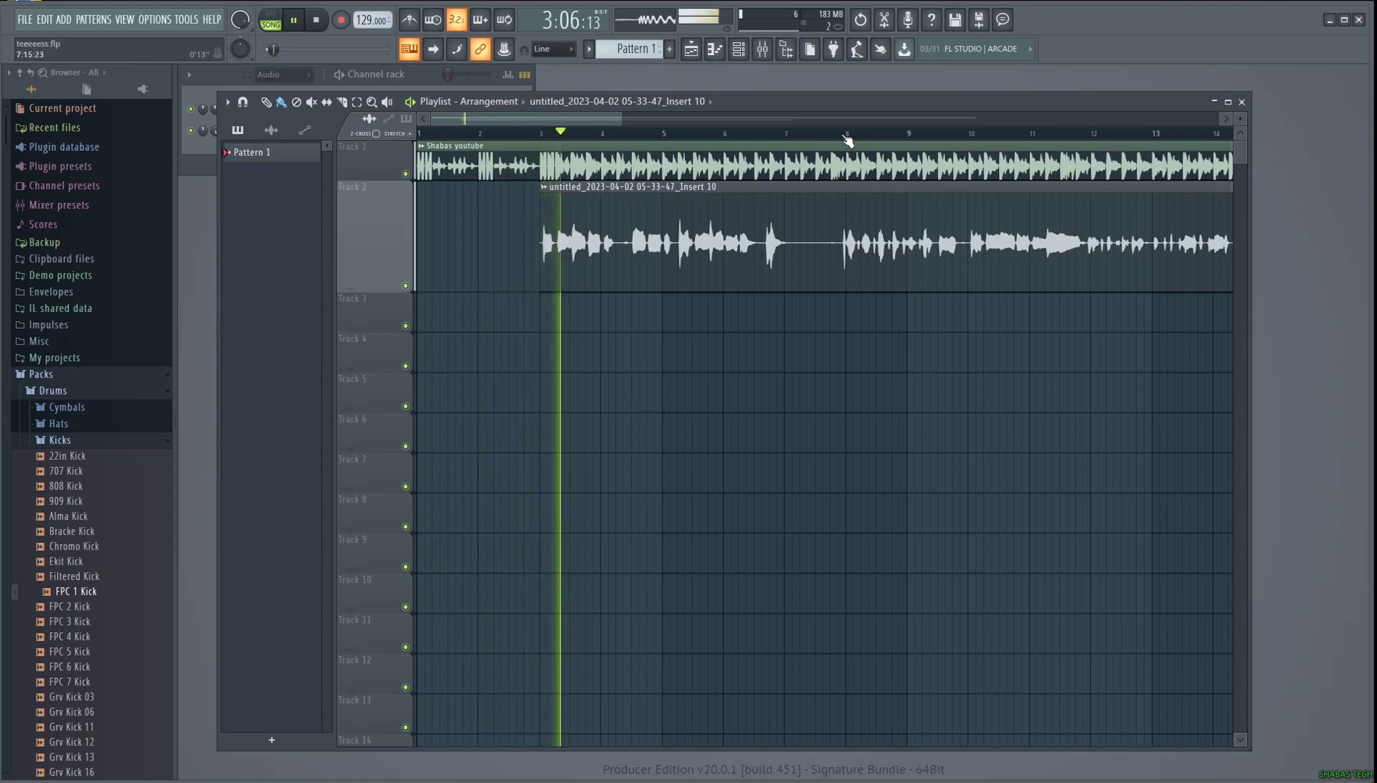
pyautogui.click(844, 134)
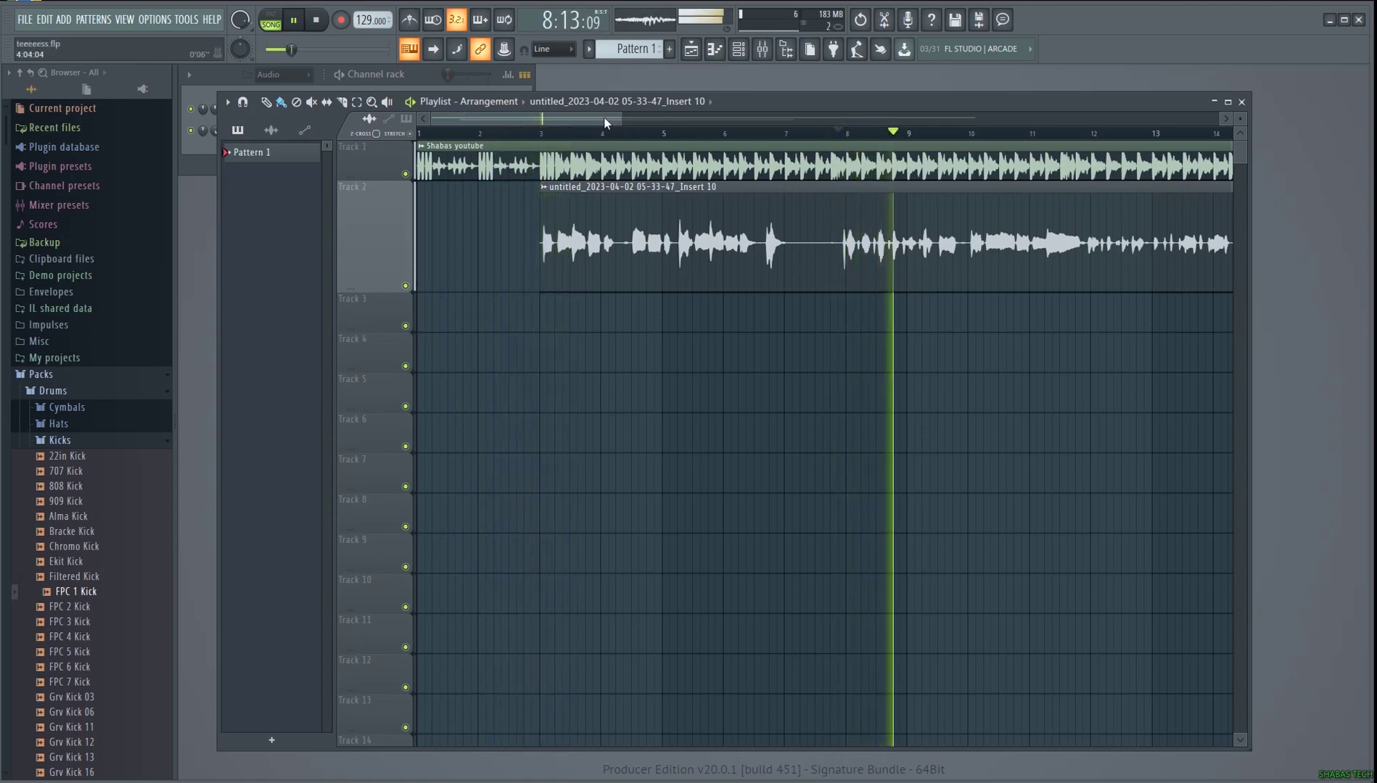
pyautogui.moveTo(613, 120); pyautogui.dragTo(657, 120)
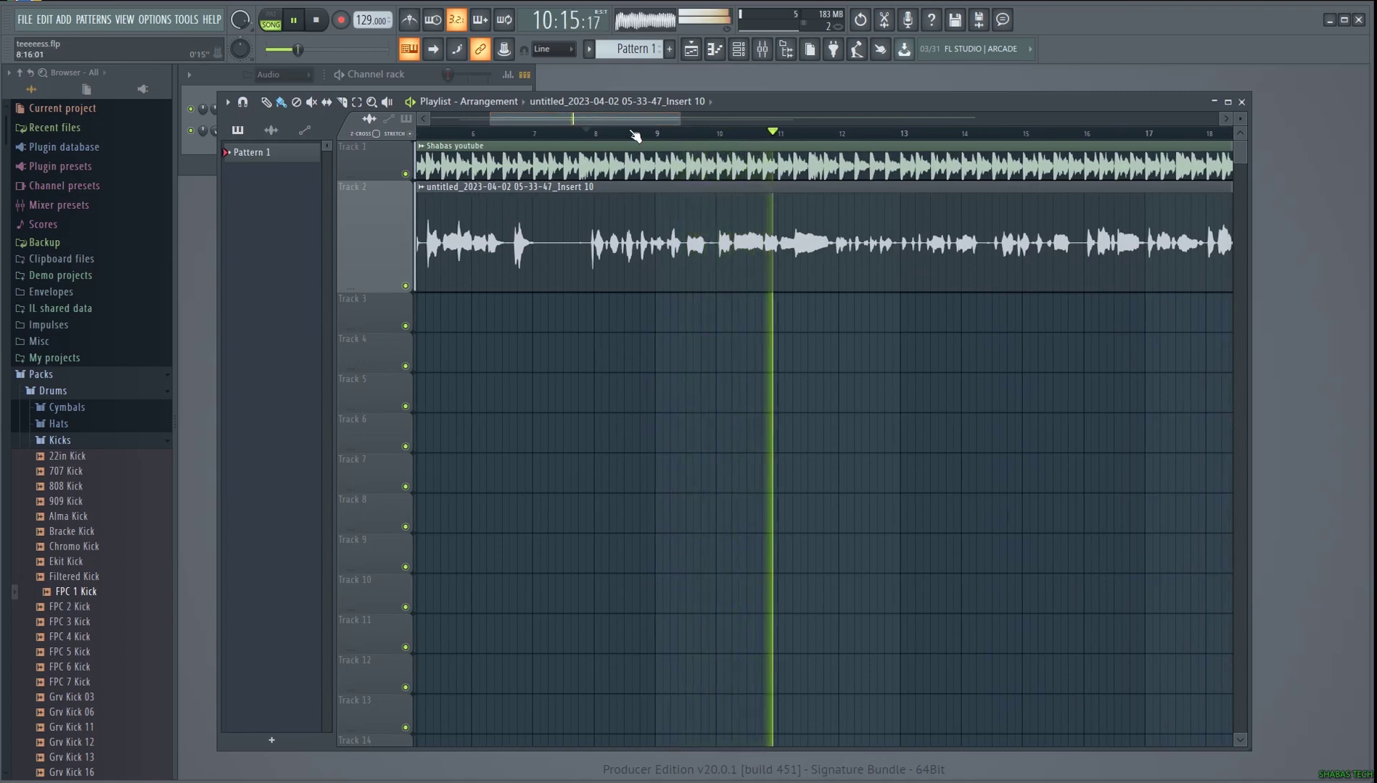
pyautogui.click(581, 133)
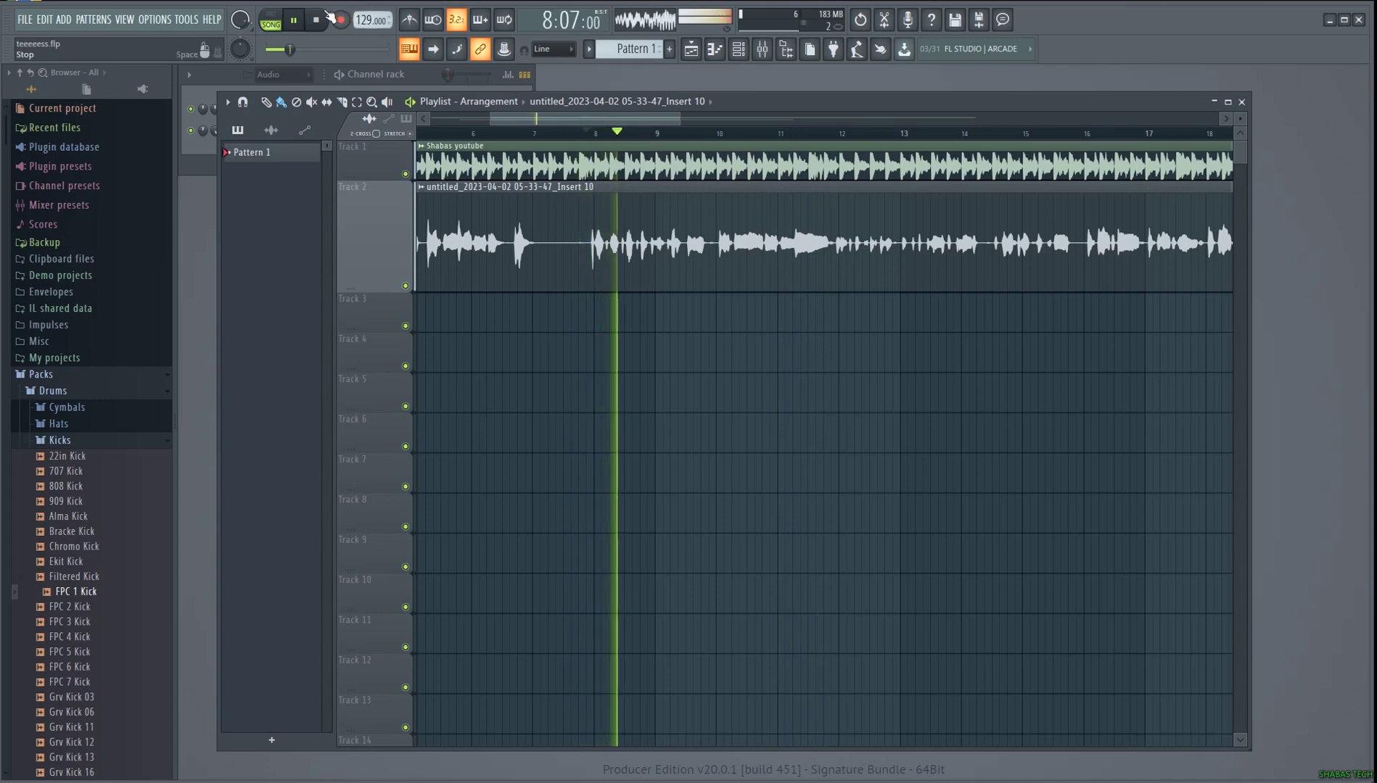
pyautogui.press('space')
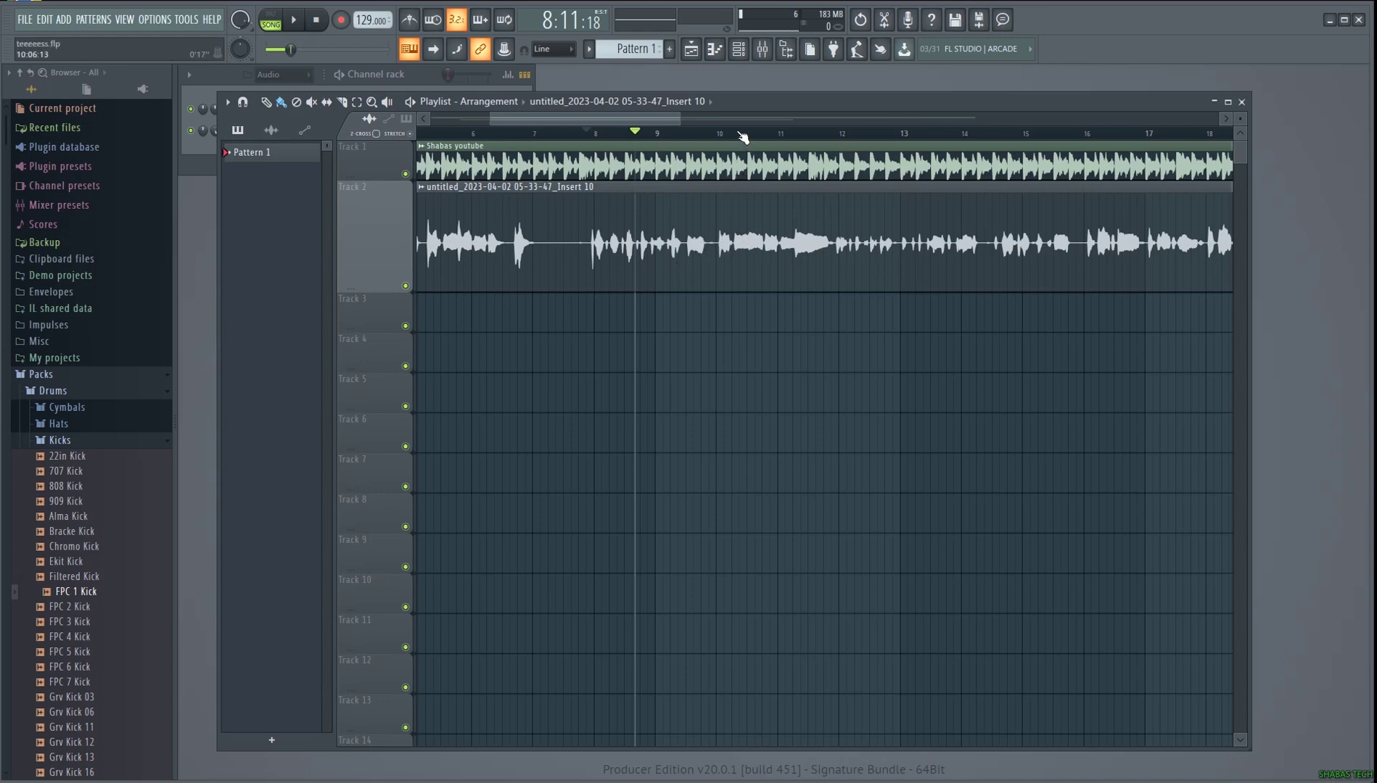
pyautogui.moveTo(732, 134); pyautogui.dragTo(739, 138)
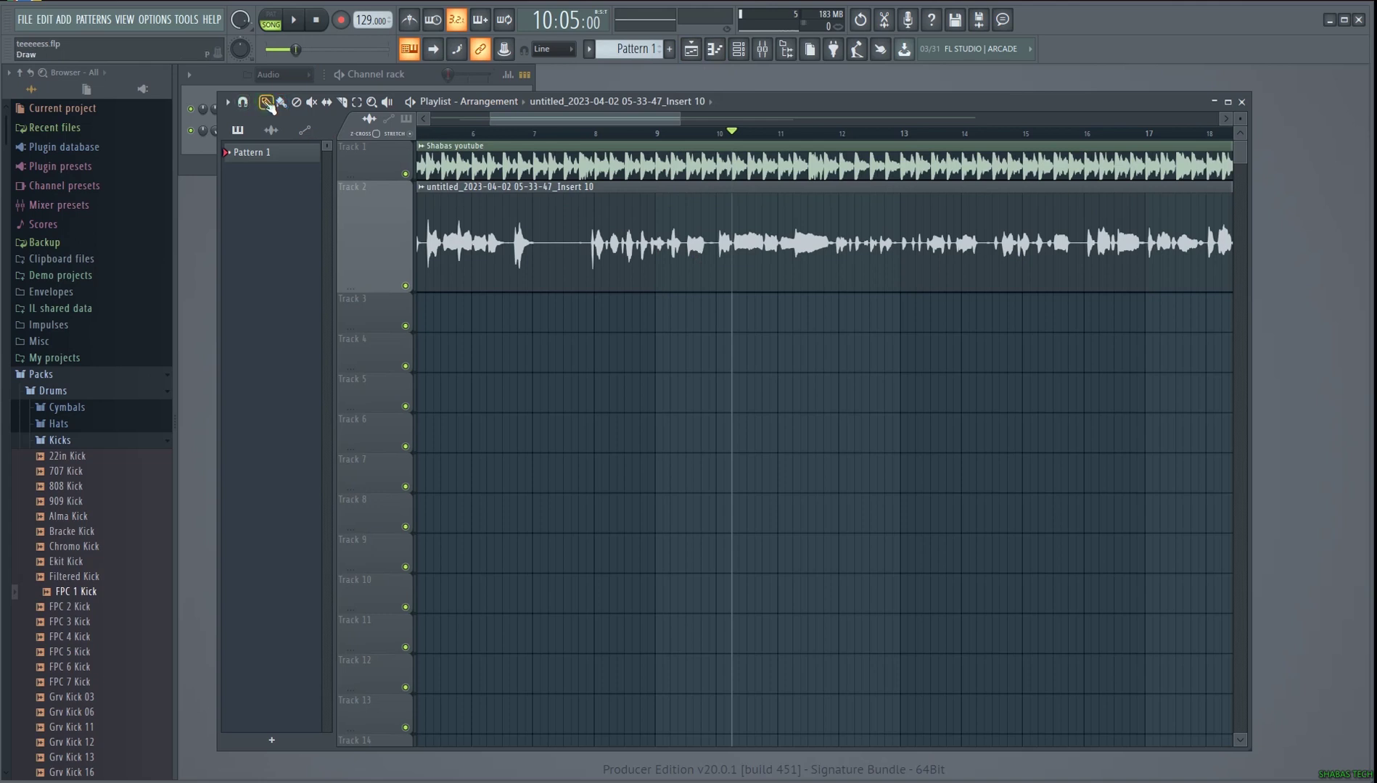
# Slice the Track 2 vocal at bar 10 and trim the left clip to end before bar 10
pyautogui.click(311, 103)
pyautogui.moveTo(722, 189); pyautogui.dragTo(726, 305)
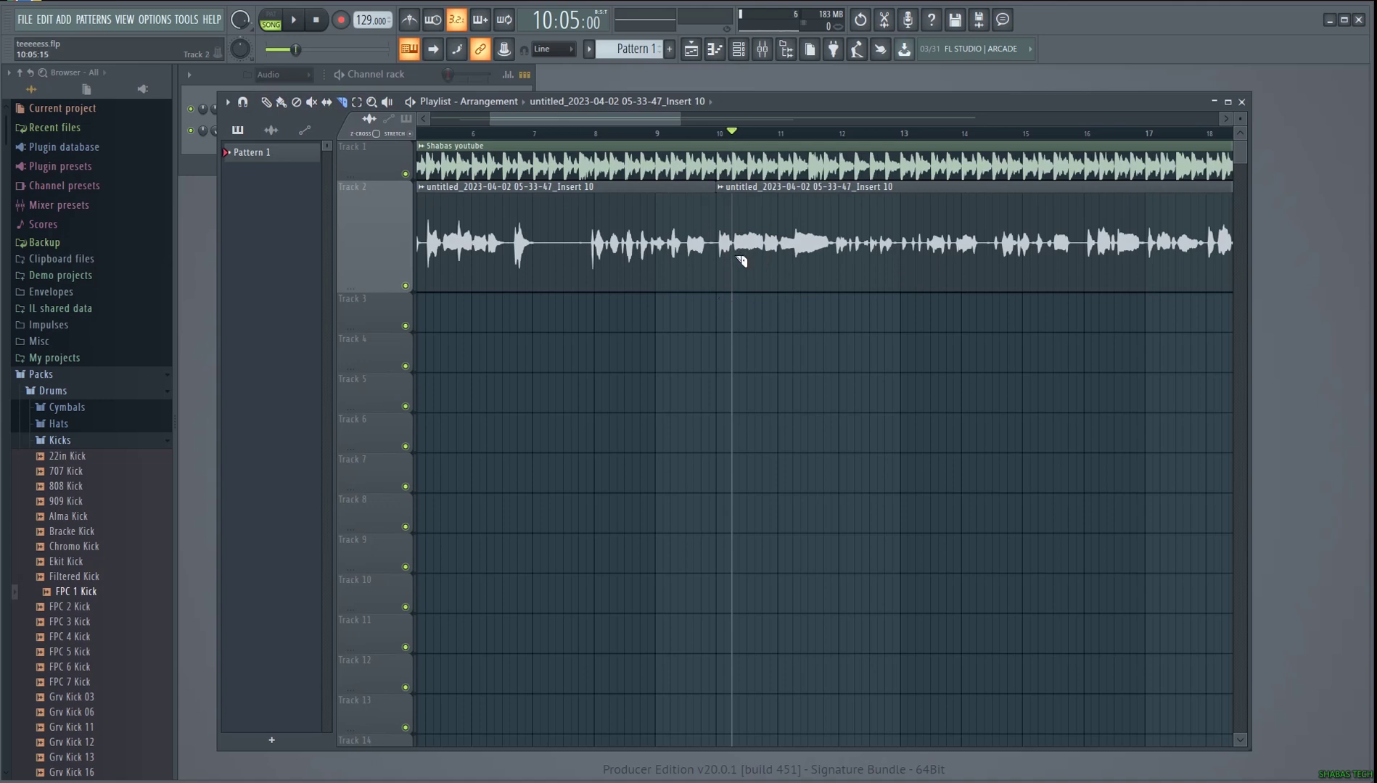
pyautogui.click(267, 102)
pyautogui.moveTo(710, 211); pyautogui.dragTo(631, 220)
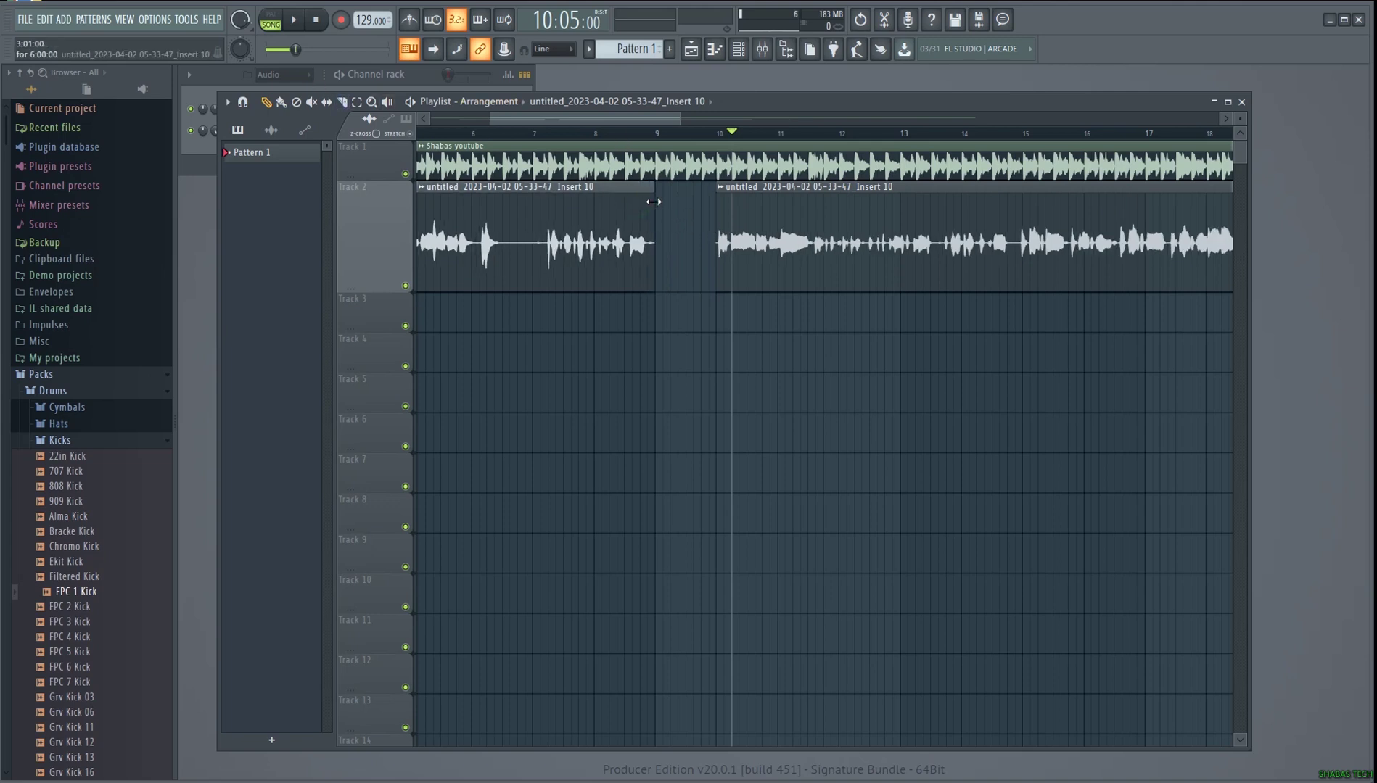
pyautogui.moveTo(637, 204)
pyautogui.mouseDown()
pyautogui.moveTo(676, 200)
pyautogui.moveTo(537, 213)
pyautogui.moveTo(686, 223)
pyautogui.mouseUp()
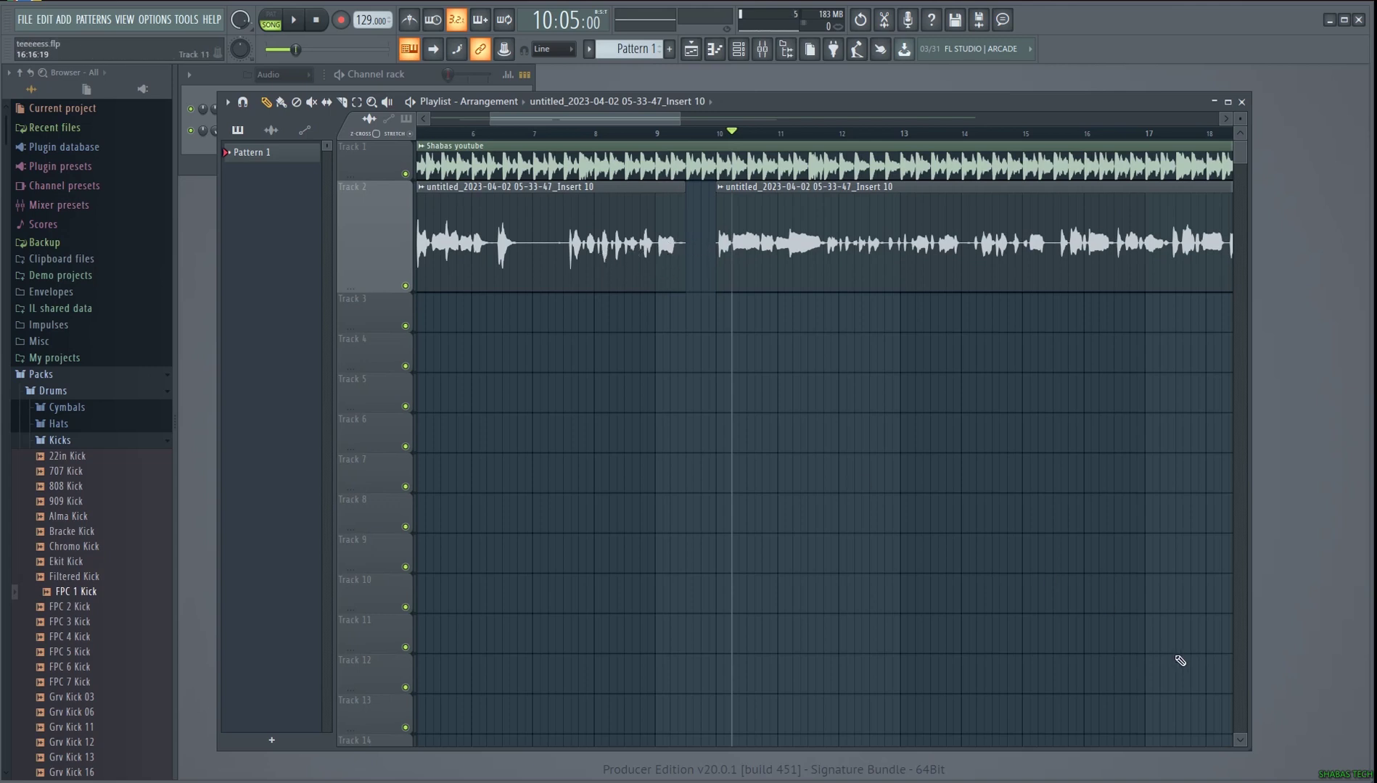
pyautogui.hotkey('ctrl', 'shift', 'p')
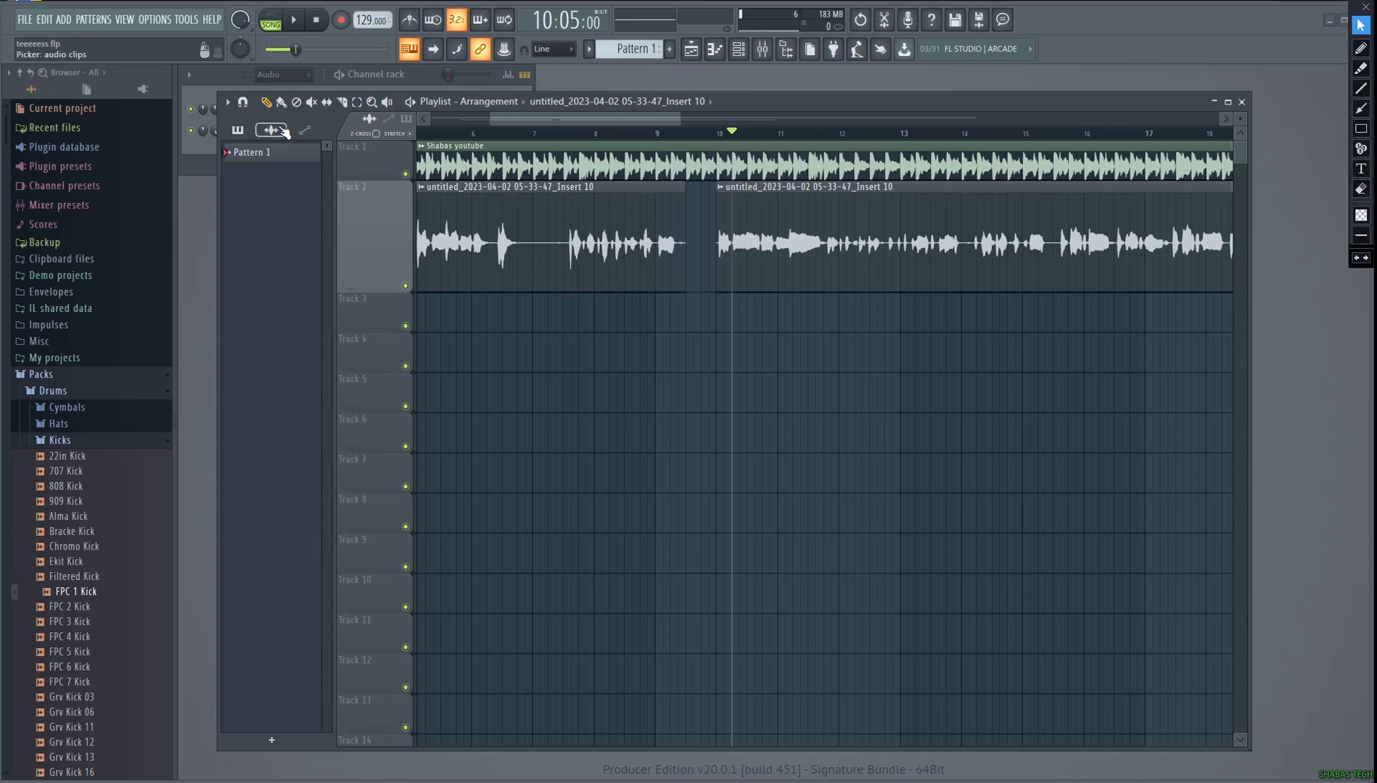
pyautogui.click(1360, 129)
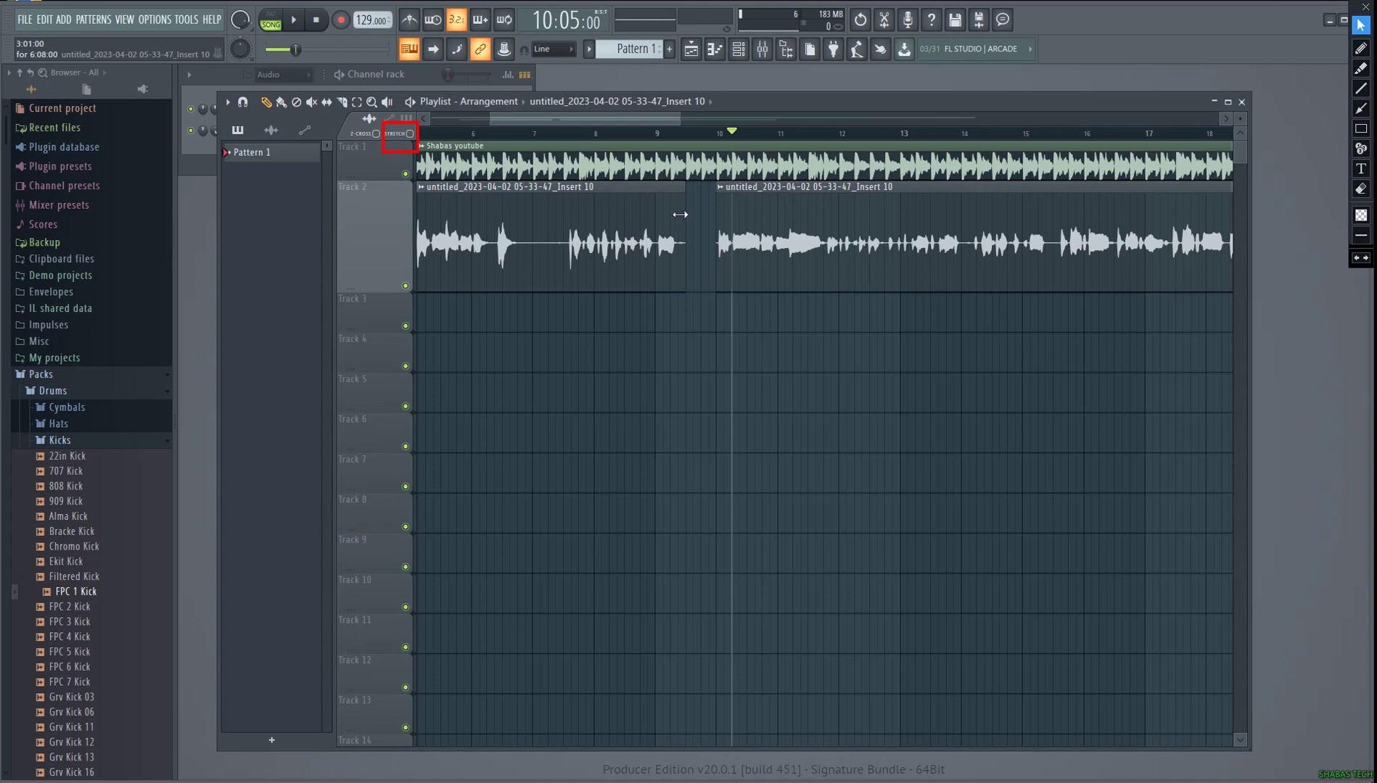
# Resize the left Track 2 clip unstretched to meet the right clip at bar 10, toggling Ctrl+Z
pyautogui.moveTo(681, 213); pyautogui.dragTo(504, 235)
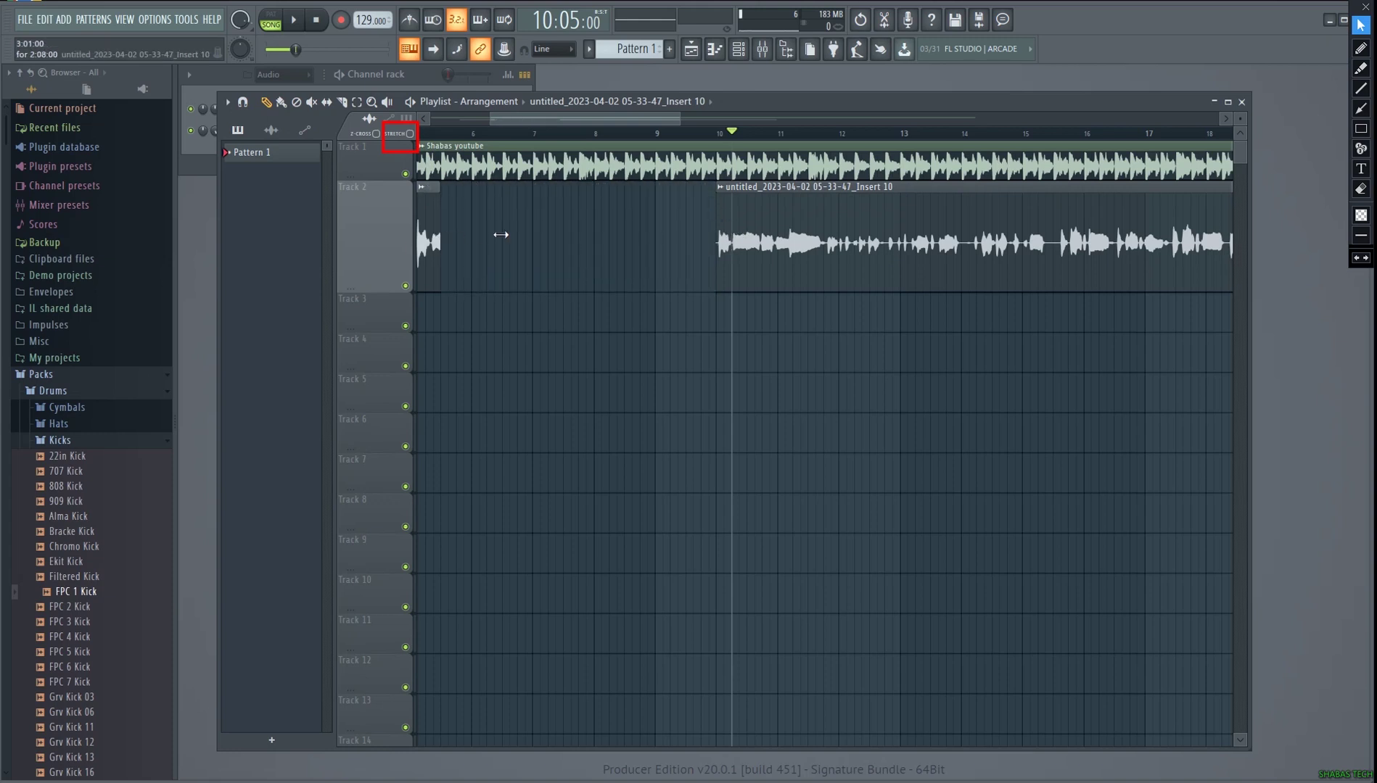
pyautogui.moveTo(504, 234); pyautogui.dragTo(572, 243)
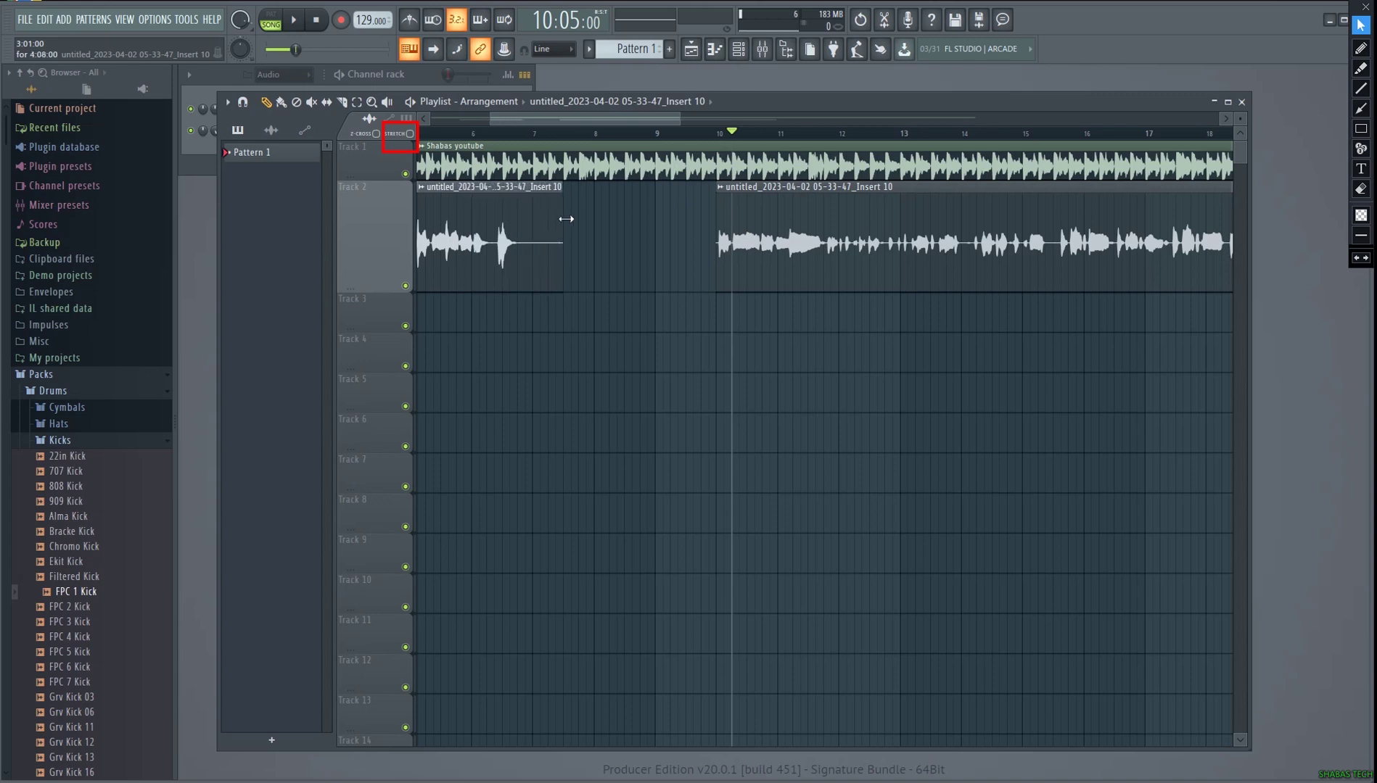
pyautogui.moveTo(566, 220)
pyautogui.mouseDown()
pyautogui.moveTo(673, 234)
pyautogui.moveTo(614, 241)
pyautogui.moveTo(709, 278)
pyautogui.mouseUp()
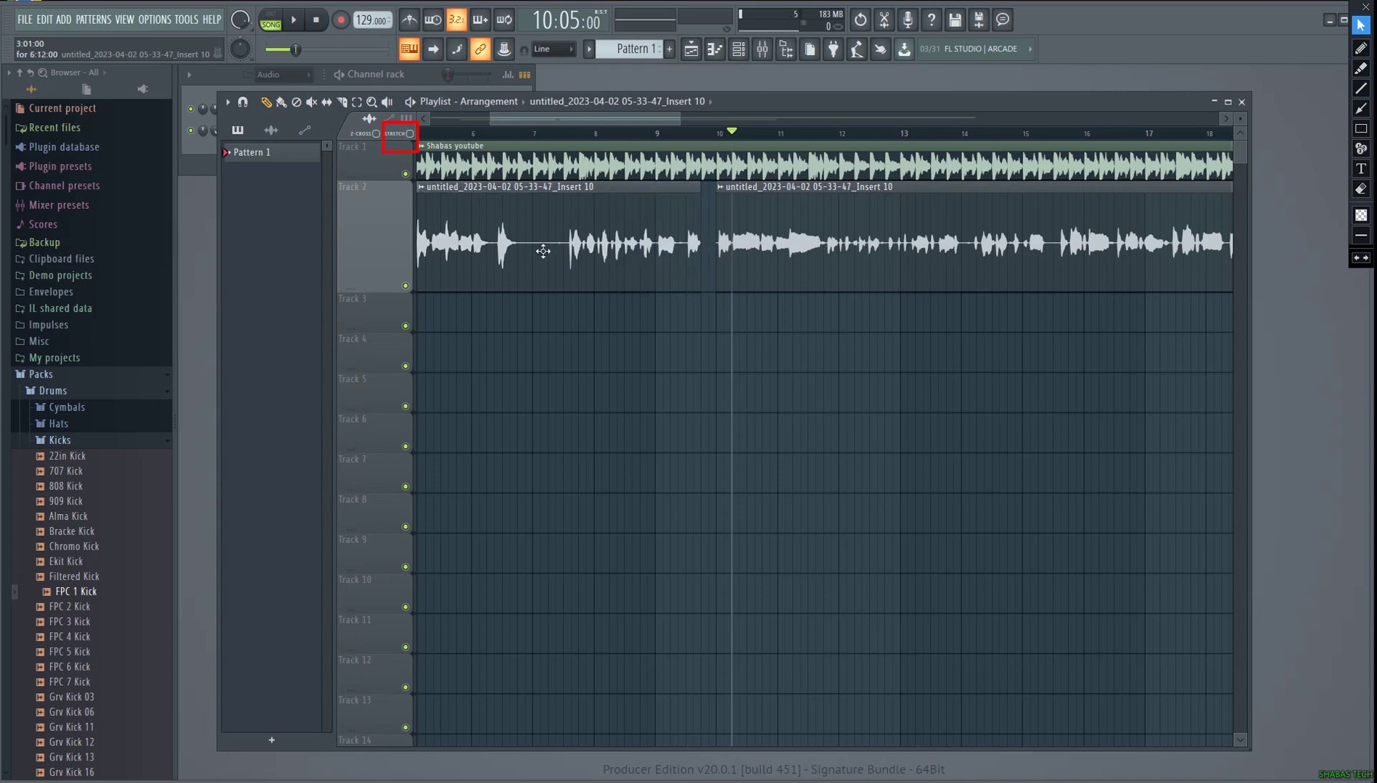
pyautogui.hotkey('ctrl', 'z')
pyautogui.hotkey('ctrl', 'z')
pyautogui.hotkey('ctrl', 'z')
pyautogui.hotkey('ctrl', 'z')
pyautogui.hotkey('ctrl', 'z')
pyautogui.hotkey('ctrl', 'z')
pyautogui.hotkey('ctrl', 'z')
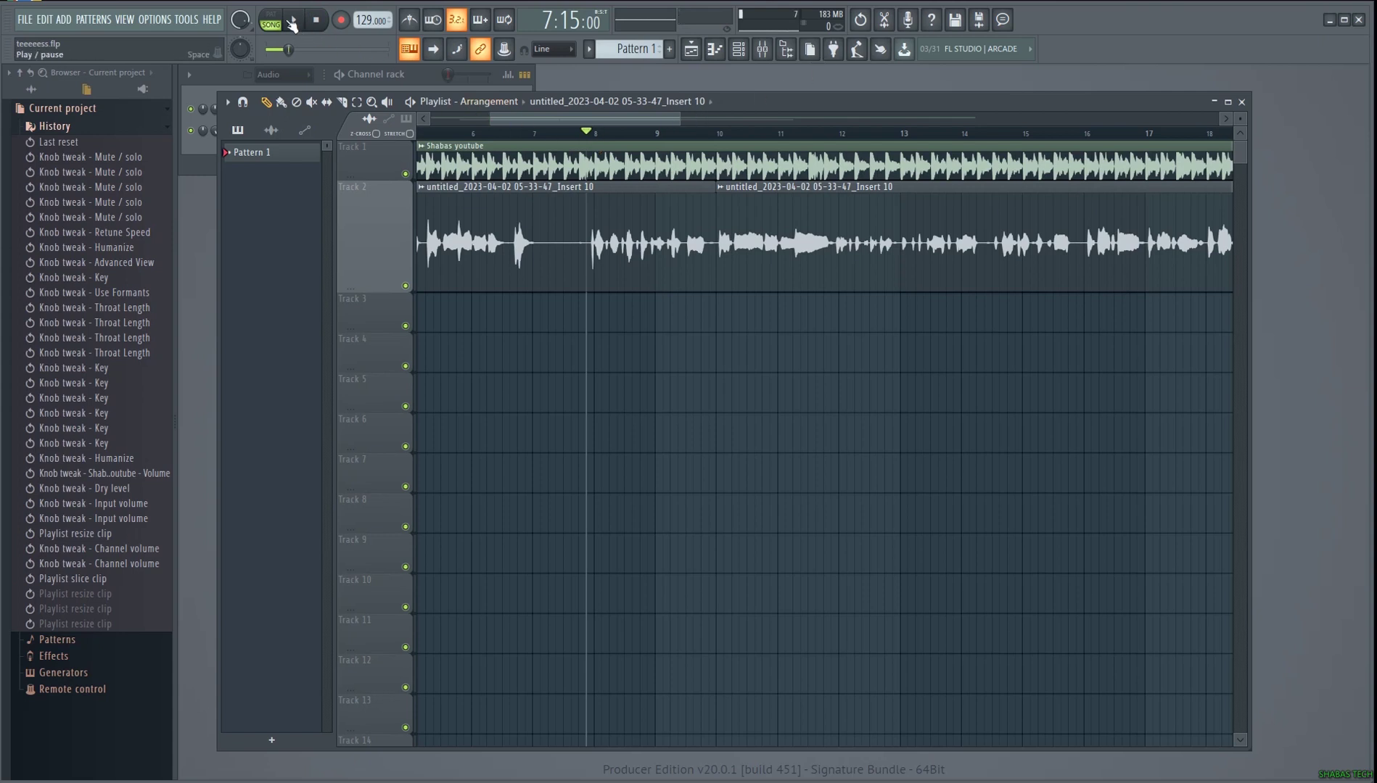
pyautogui.click(292, 19)
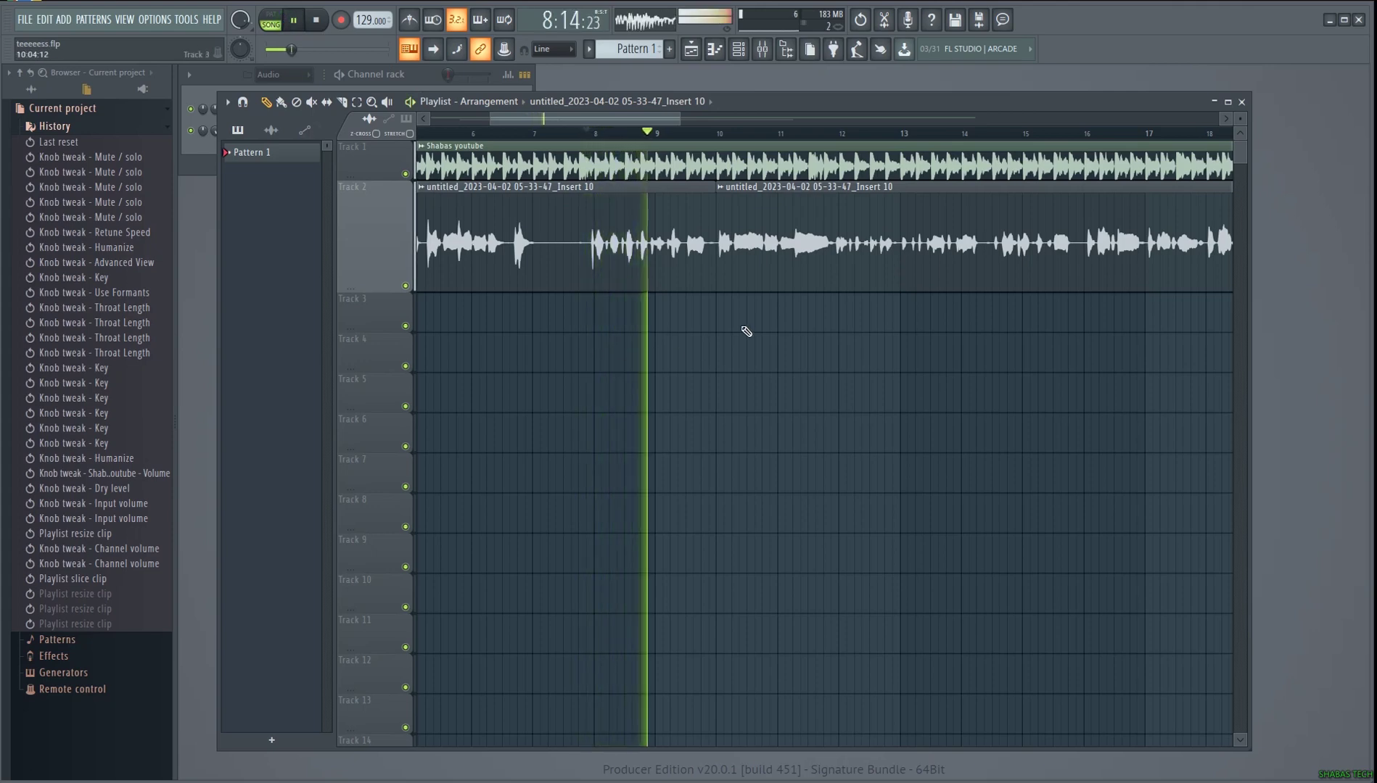